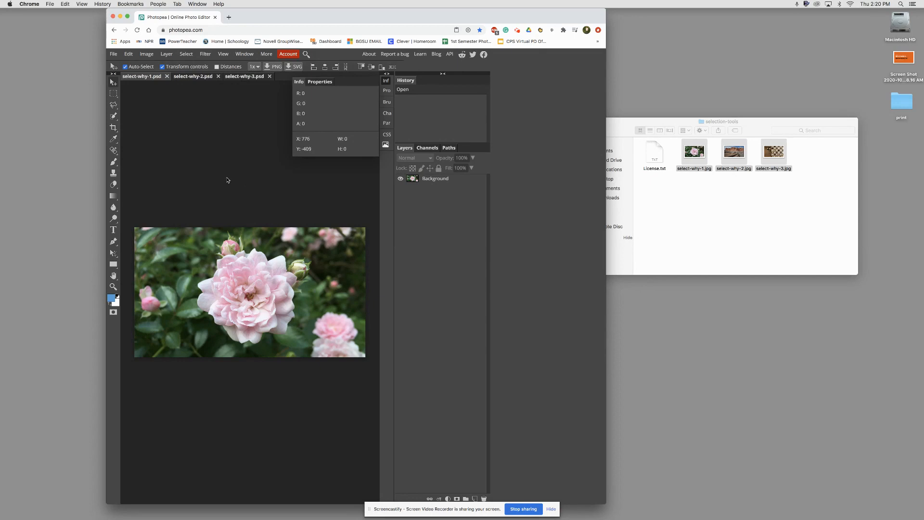
Switch through the Object Selection, Magic Wand and Quick Selection tools, finishing with Quick Selection active
{"action": "right_click", "coordinate": [112, 118]}
{"action": "left_click", "coordinate": [112, 118]}
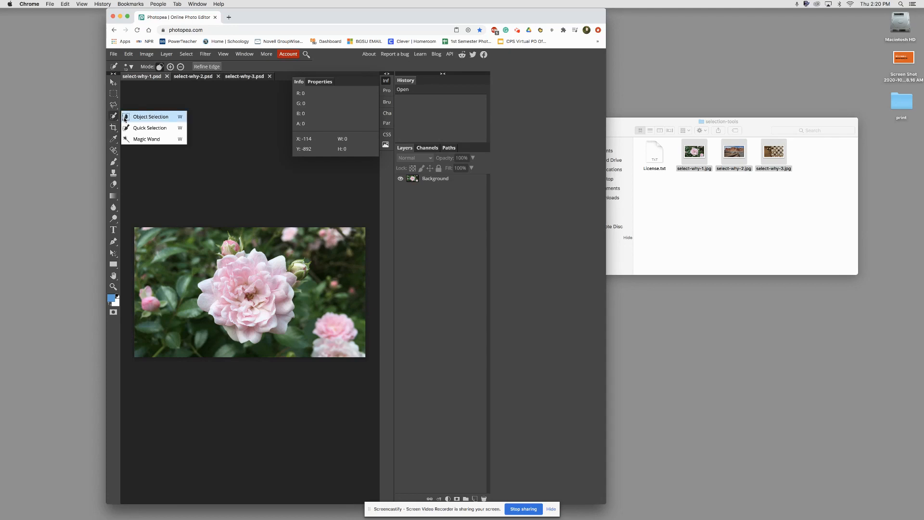
{"action": "left_click", "coordinate": [124, 118]}
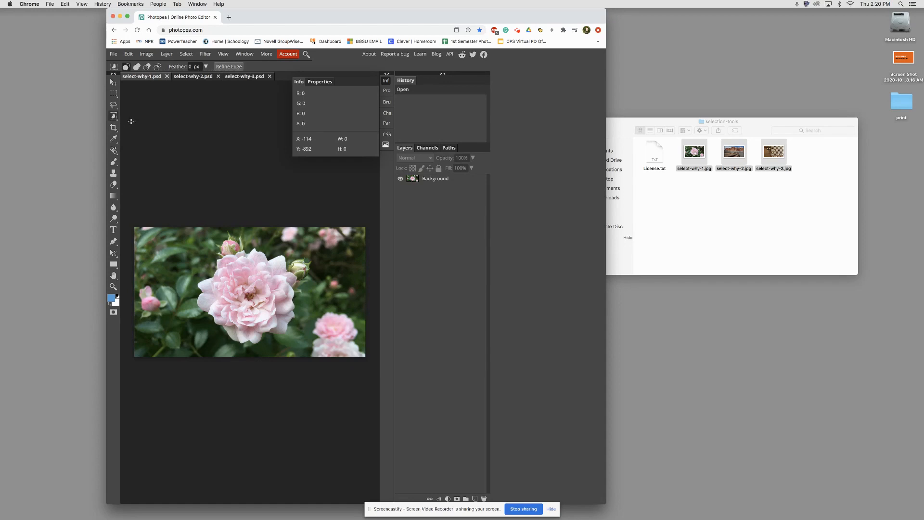
{"action": "left_click", "coordinate": [114, 120]}
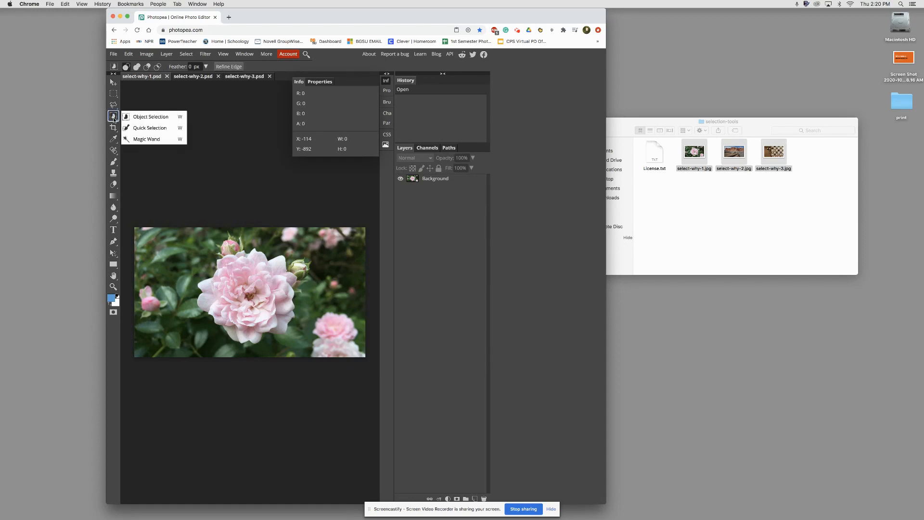
{"action": "left_click", "coordinate": [150, 140]}
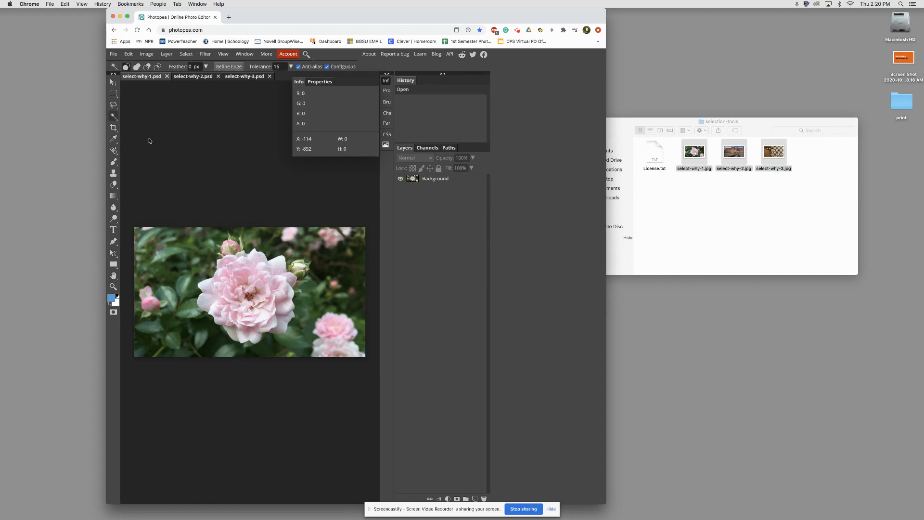
{"action": "left_click", "coordinate": [116, 118]}
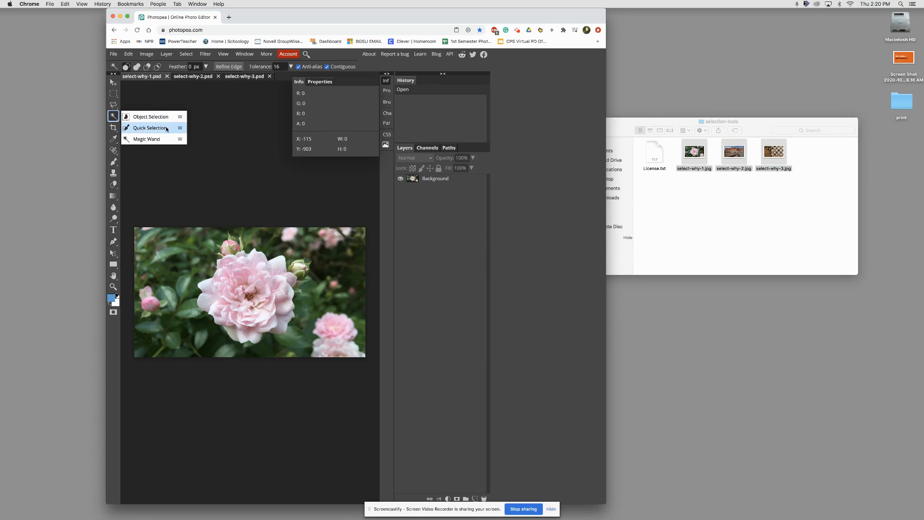
{"action": "left_click", "coordinate": [116, 119]}
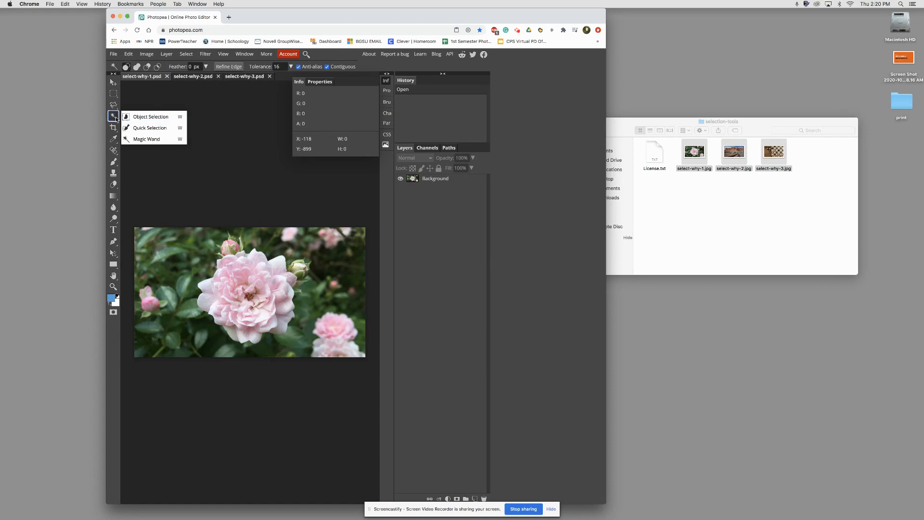
{"action": "left_click", "coordinate": [152, 128]}
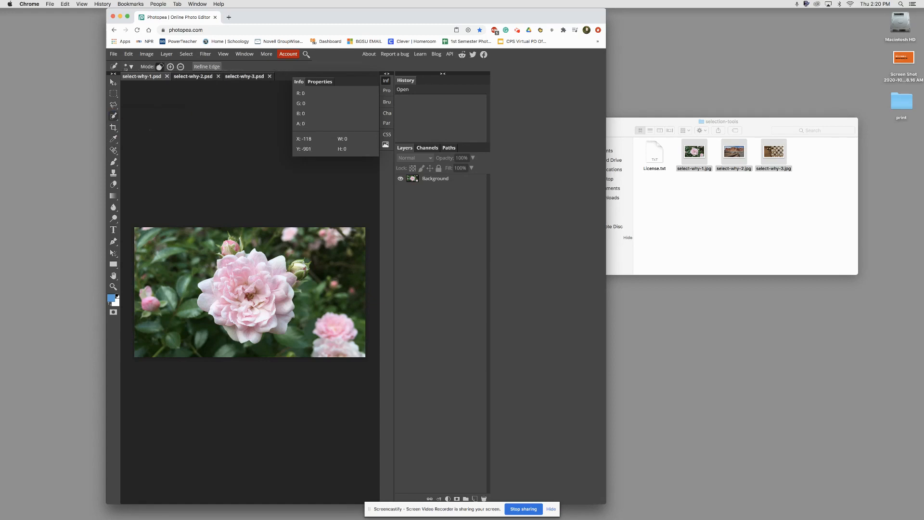
{"action": "key", "text": "w"}
{"action": "key", "text": "w"}
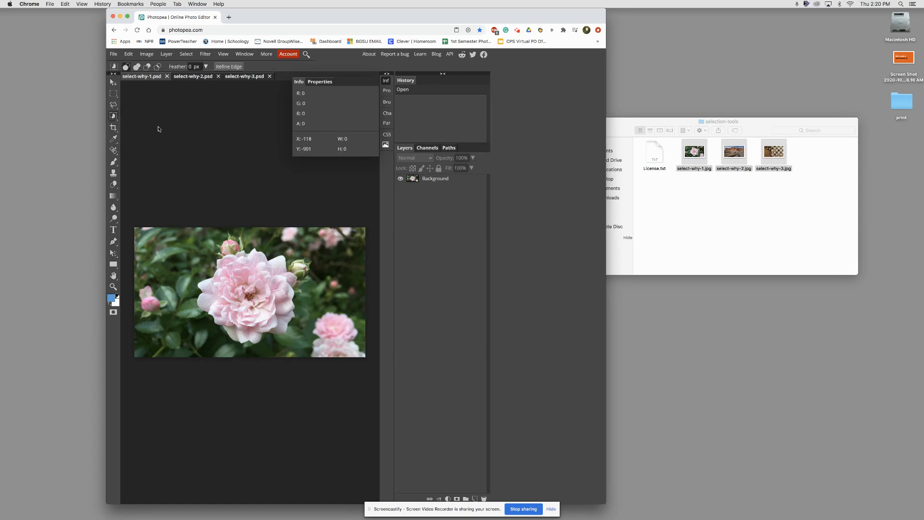
{"action": "key", "text": "w"}
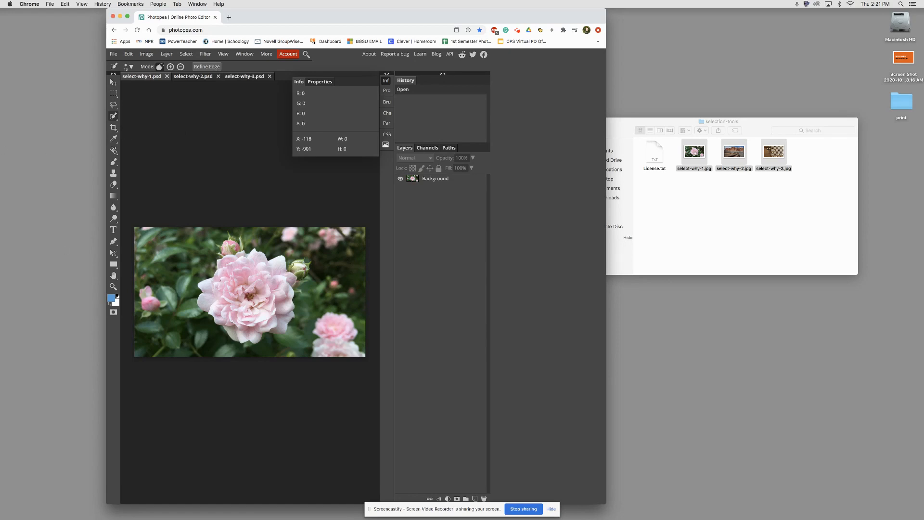
Quick-select the large pink rose on the Background layer and subtract the bud above it from the selection
{"action": "left_click", "coordinate": [222, 318]}
{"action": "left_click", "coordinate": [219, 316]}
{"action": "left_click", "coordinate": [428, 181]}
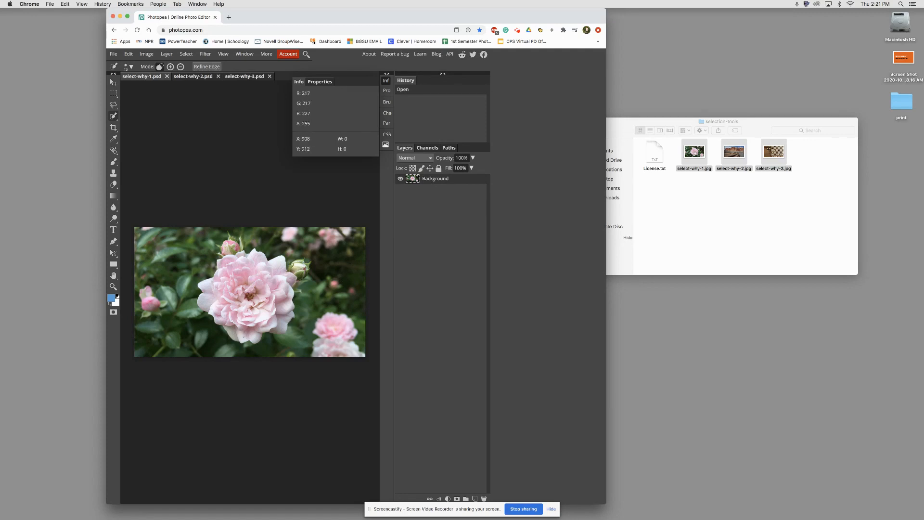
{"action": "left_click", "coordinate": [244, 336]}
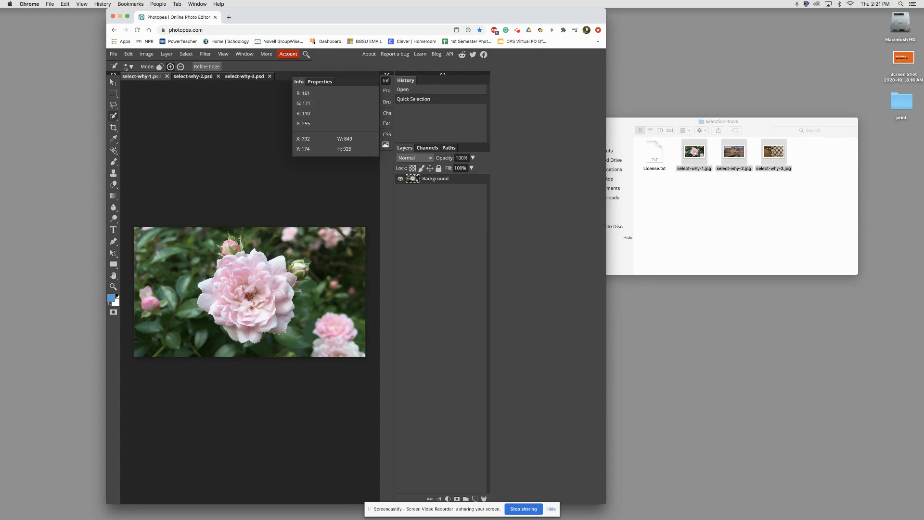
{"action": "left_click", "coordinate": [181, 70]}
{"action": "left_click_drag", "start_coordinate": [243, 241], "coordinate": [231, 246]}
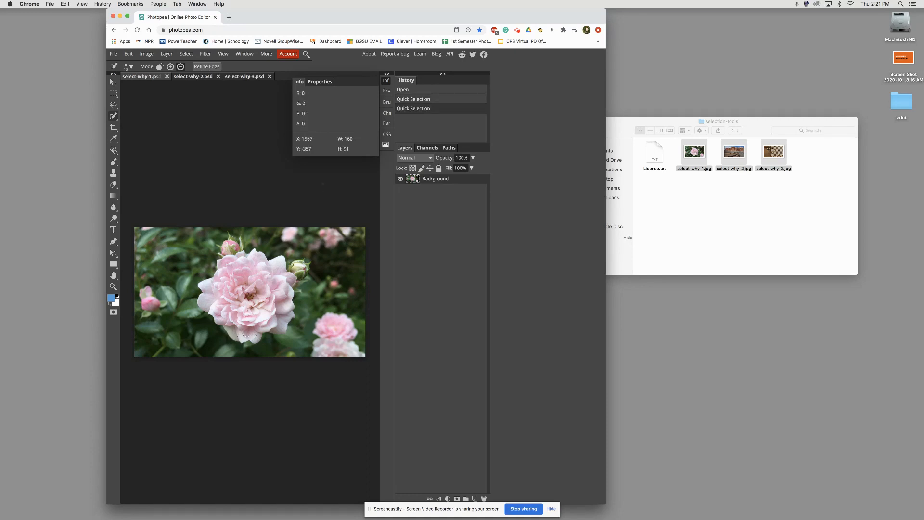
{"action": "left_click", "coordinate": [517, 30]}
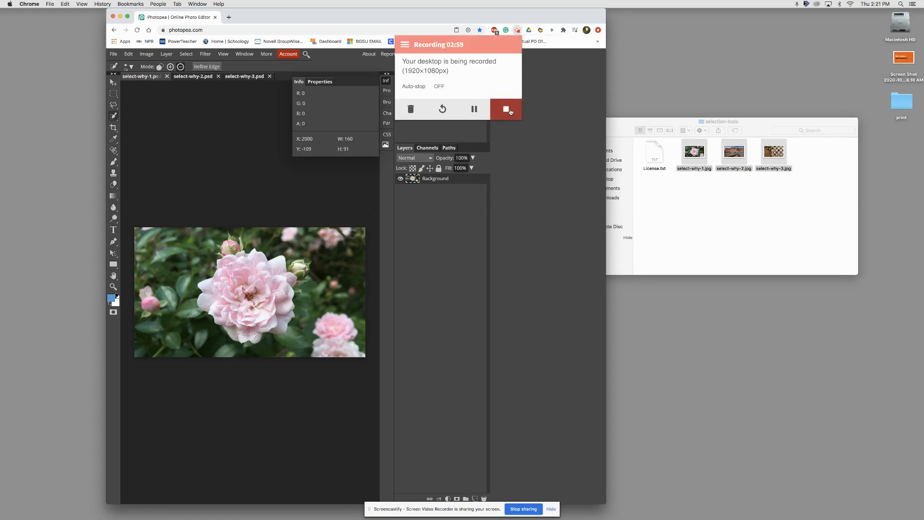
{"action": "left_click", "coordinate": [440, 109]}
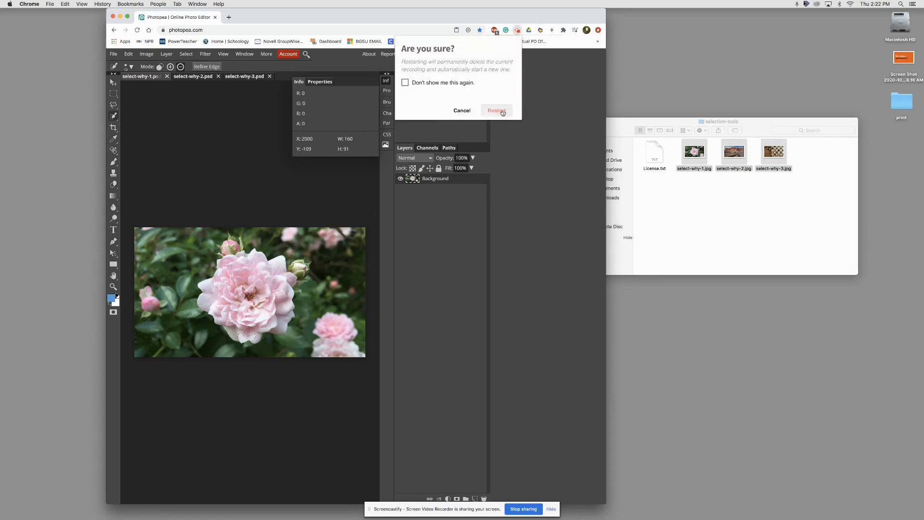
{"action": "left_click", "coordinate": [462, 110]}
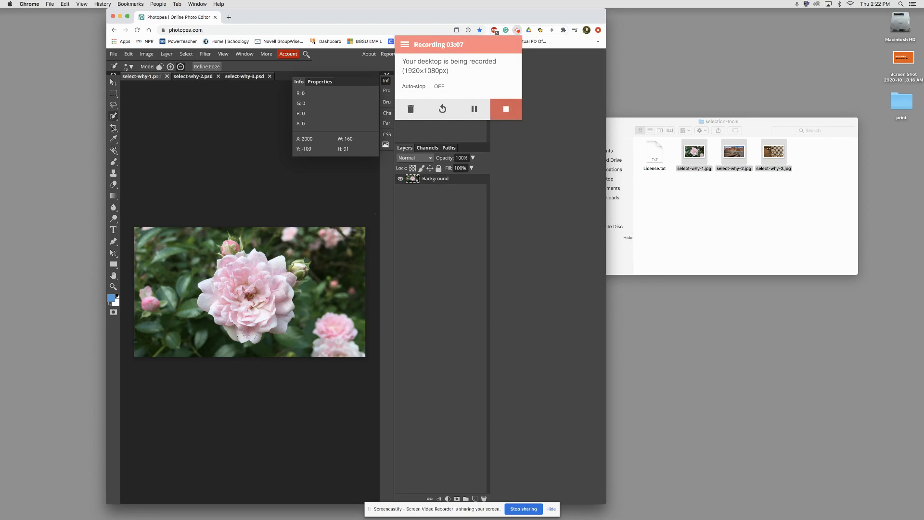
Subtract the rose's lower petals from the quick selection and add a stroke across its upper petals
{"action": "left_click", "coordinate": [250, 323]}
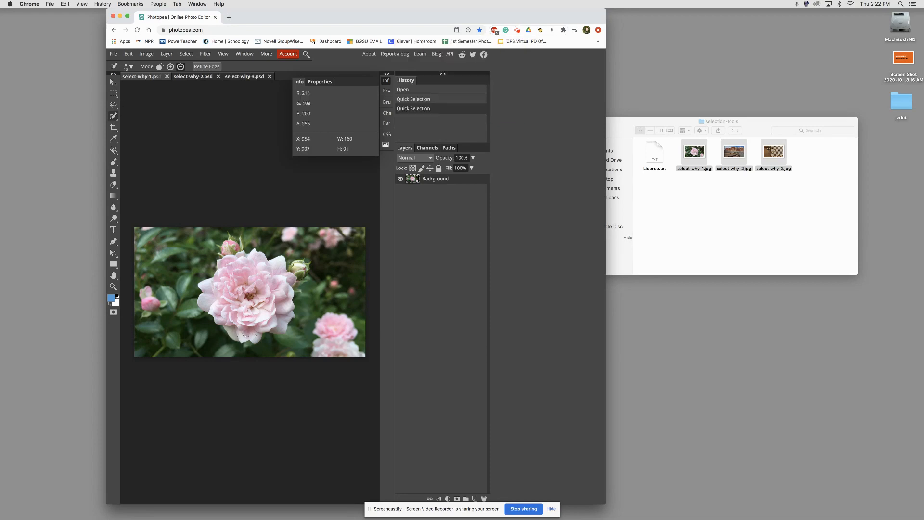
{"action": "left_click_drag", "start_coordinate": [249, 336], "coordinate": [289, 315]}
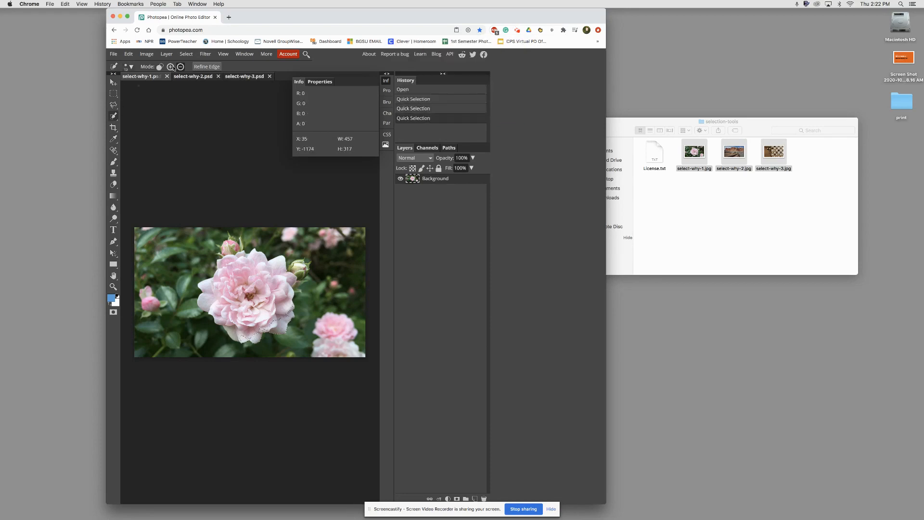
{"action": "left_click", "coordinate": [173, 68]}
{"action": "mouse_move", "coordinate": [241, 254]}
{"action": "left_mouse_down"}
{"action": "mouse_move", "coordinate": [245, 298]}
{"action": "mouse_move", "coordinate": [230, 253]}
{"action": "left_mouse_up"}
Replace the selection with a fresh quick selection of the large pink rose, subtracting the bud above it
{"action": "key", "text": "super+d"}
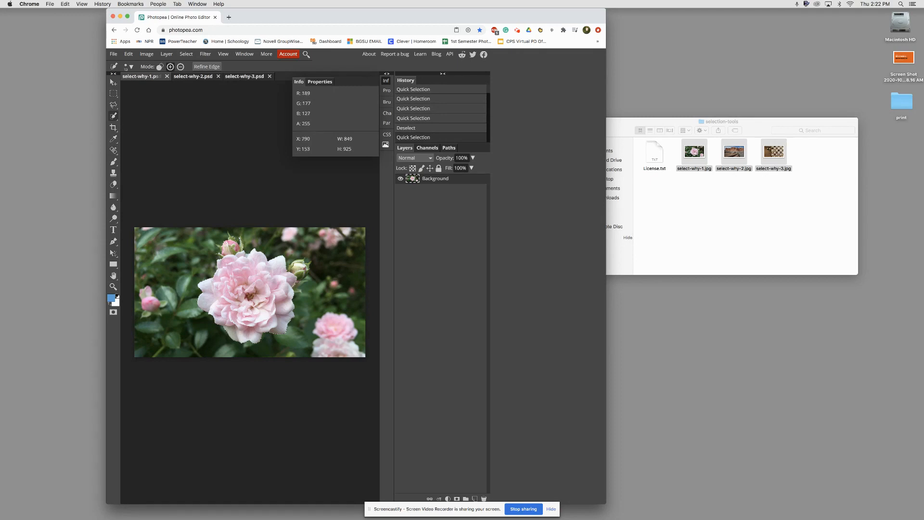
{"action": "left_click", "coordinate": [180, 67]}
{"action": "left_click", "coordinate": [227, 245]}
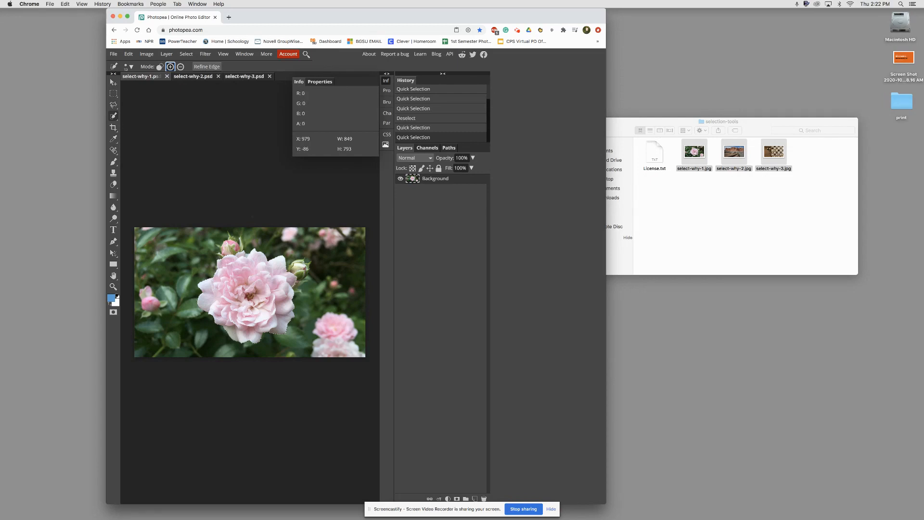
Apply the Oil Paint filter to the selected rose with Radius 5.8 px and Cleanliness 2.5 px, and clear the selection
{"action": "left_click", "coordinate": [206, 54]}
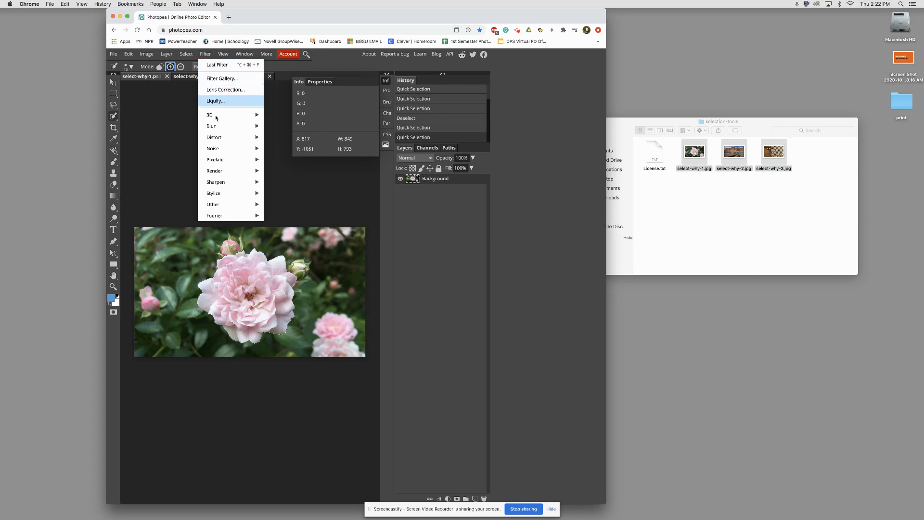
{"action": "mouse_move", "coordinate": [225, 194]}
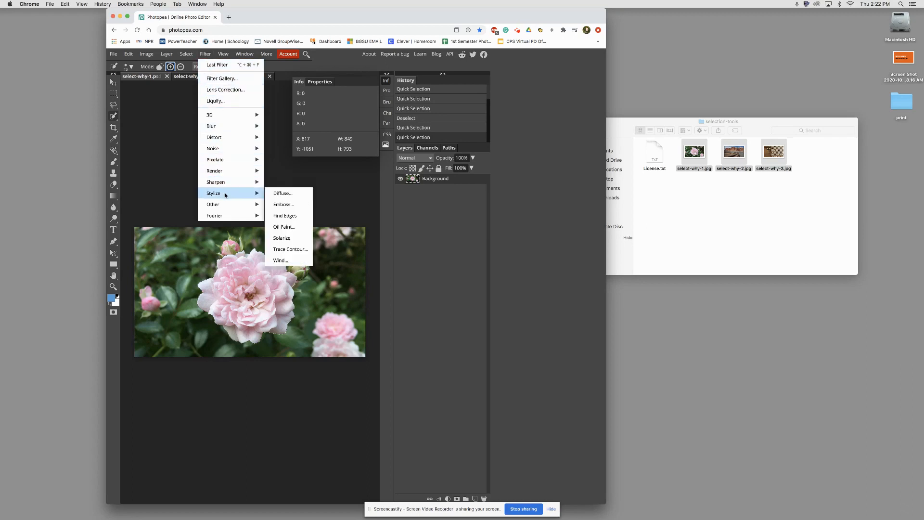
{"action": "left_click", "coordinate": [286, 228]}
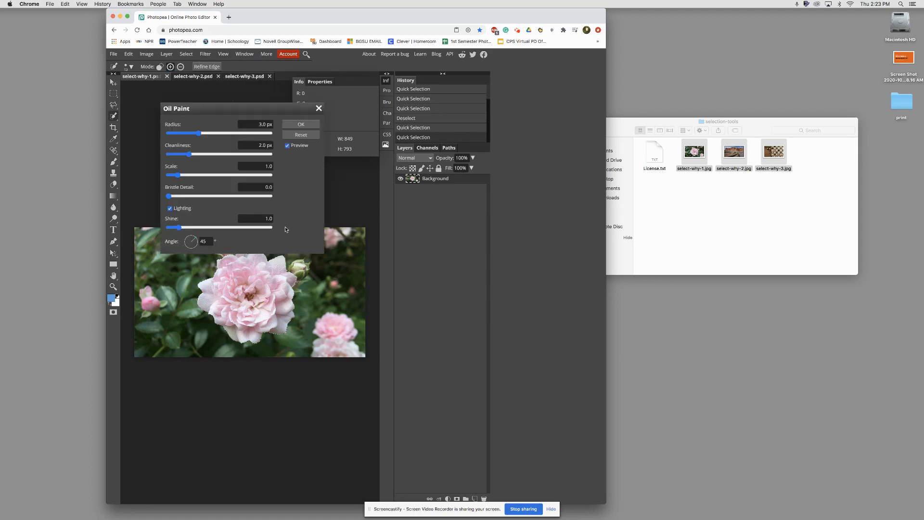
{"action": "left_click_drag", "start_coordinate": [267, 109], "coordinate": [242, 84]}
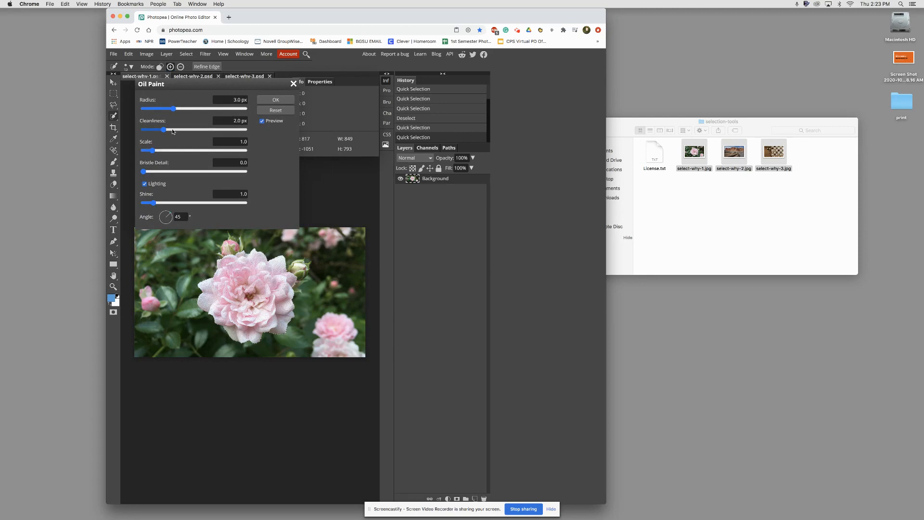
{"action": "left_click_drag", "start_coordinate": [180, 133], "coordinate": [202, 111]}
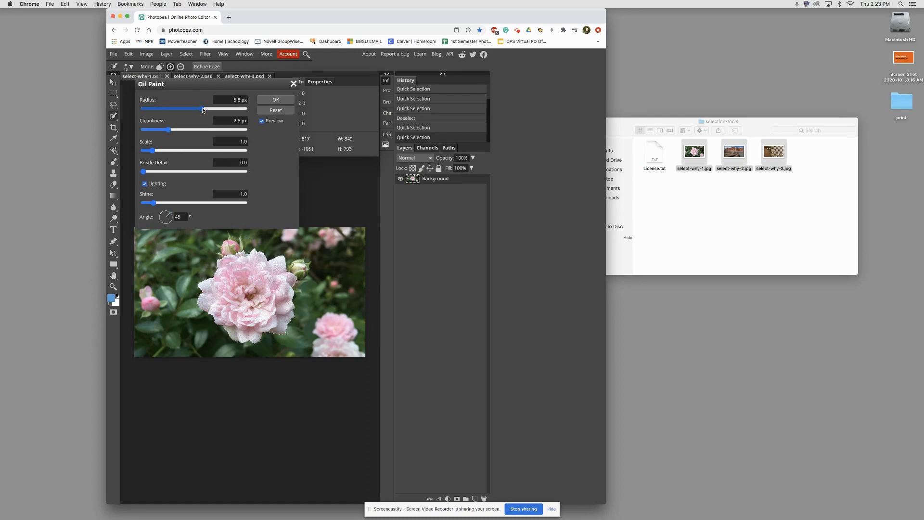
{"action": "left_click", "coordinate": [277, 100]}
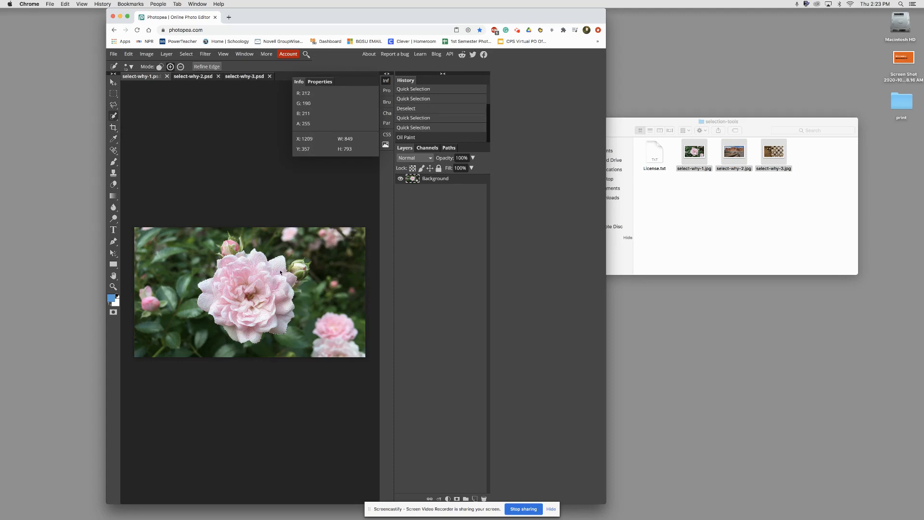
{"action": "key", "text": "super+d"}
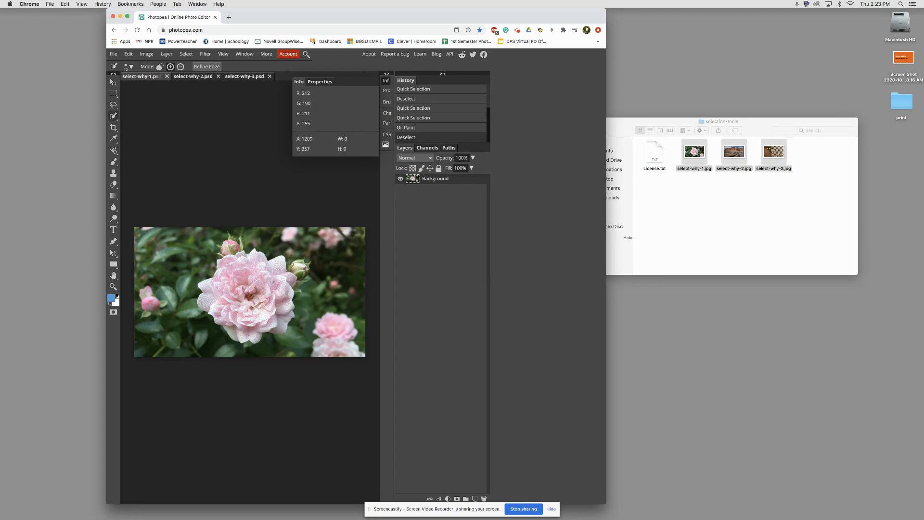